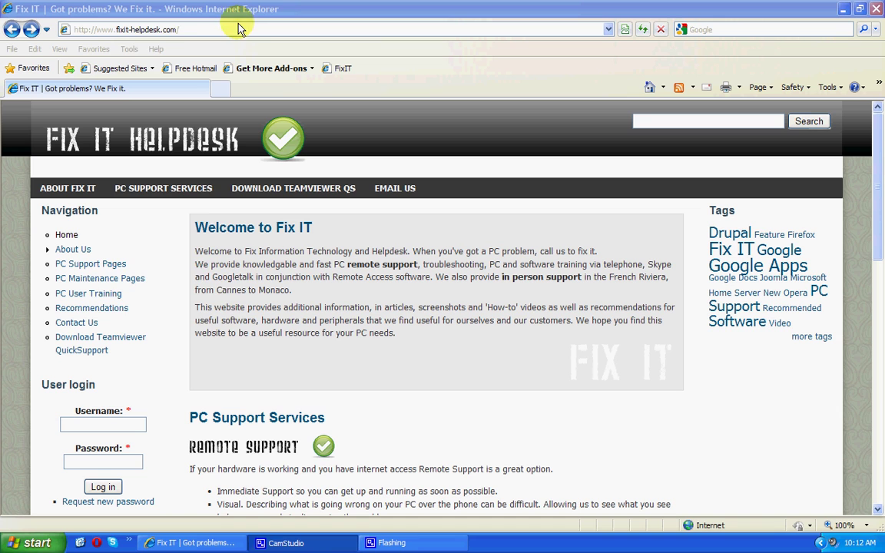
- Search Google for 'Firefox' from Internet Explorer's toolbar search box
left_click(698, 29)
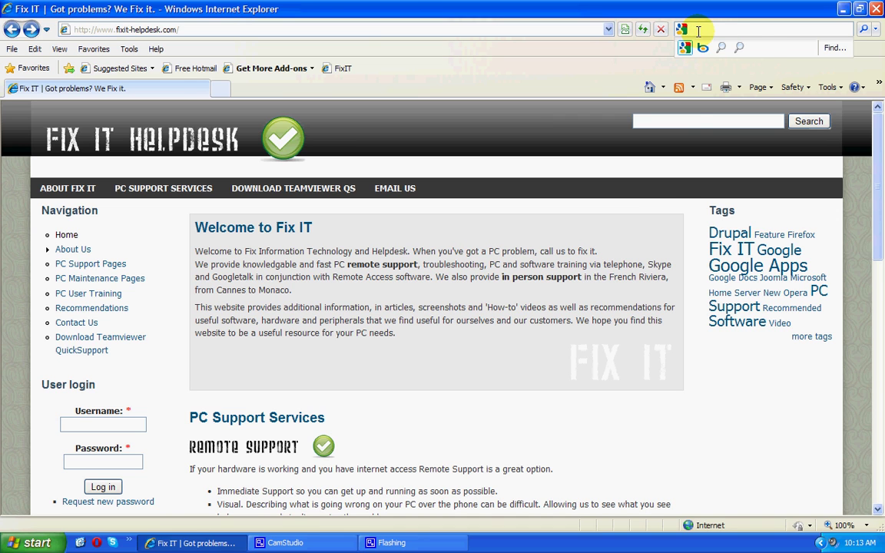
type("Firefox")
key("Return")
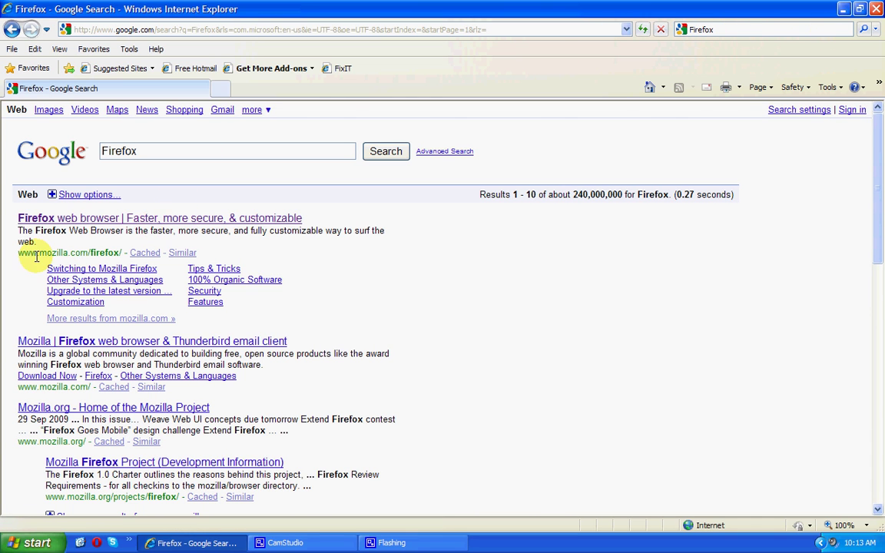
- Download Firefox Setup 3.5.3 from mozilla.com's Firefox page and save it to the Desktop
left_click(142, 221)
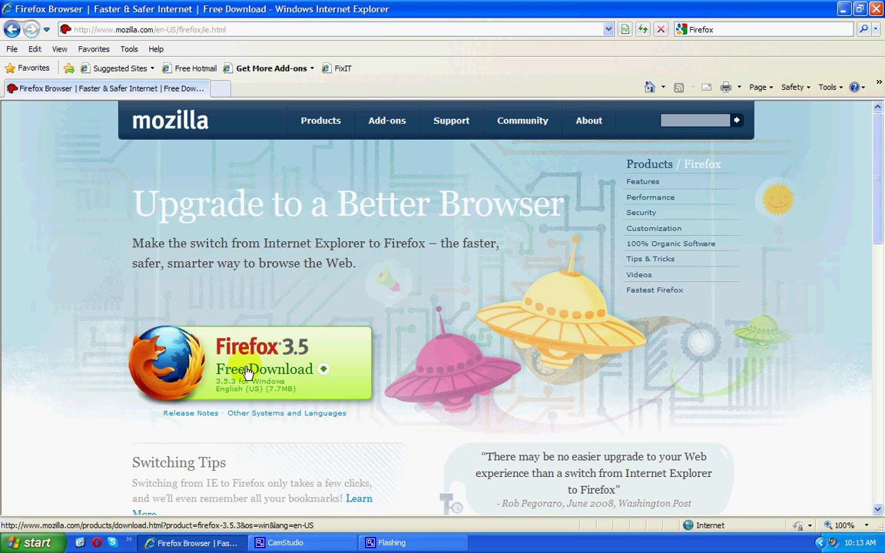
scroll(244, 371, "down", 2)
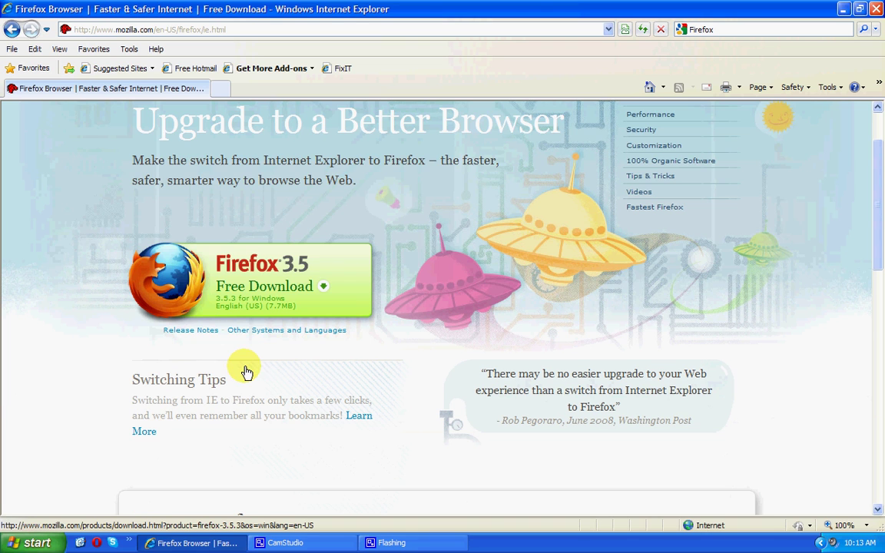
left_click(253, 286)
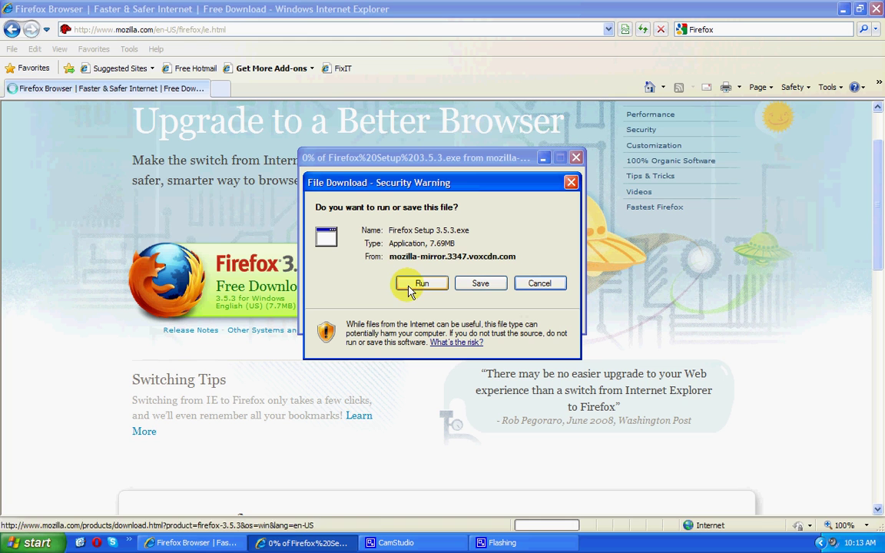
left_click(480, 283)
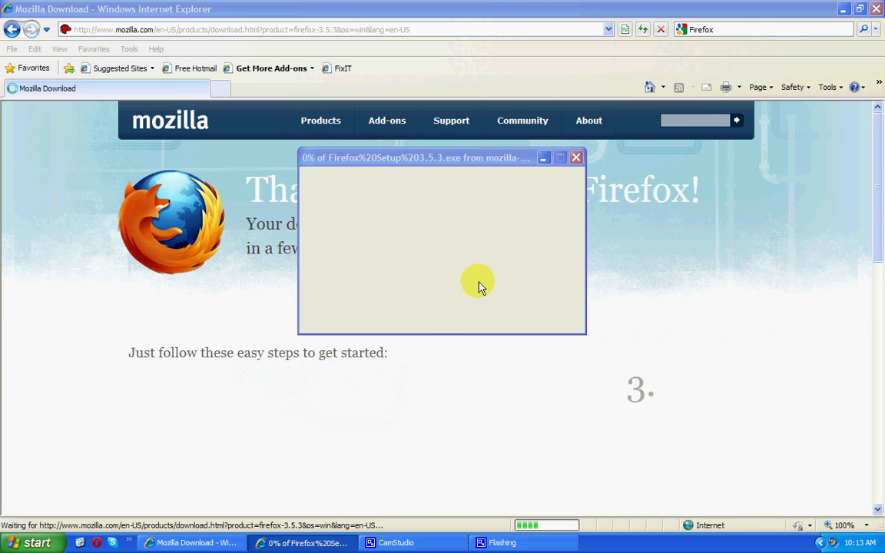
left_click(656, 421)
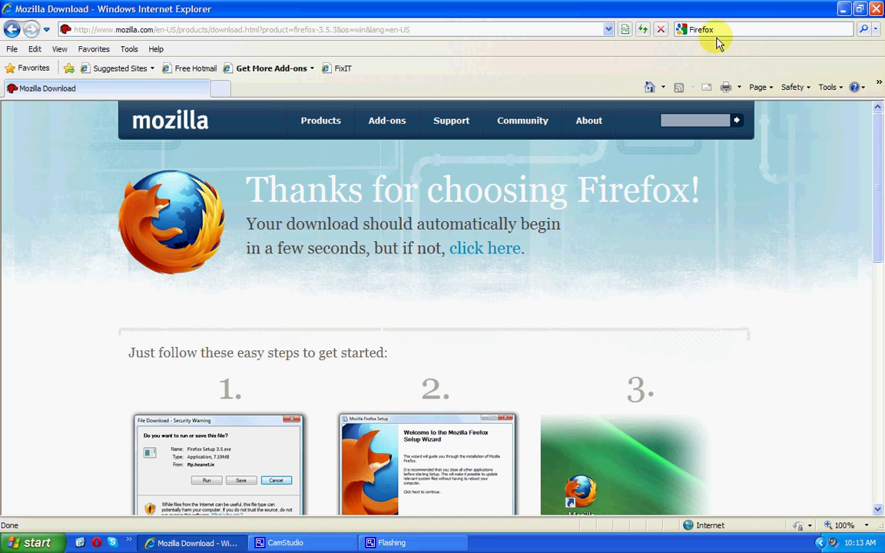
- Run the Firefox Setup 3.5.3 installer from the desktop, accepting the security warning
left_click(844, 8)
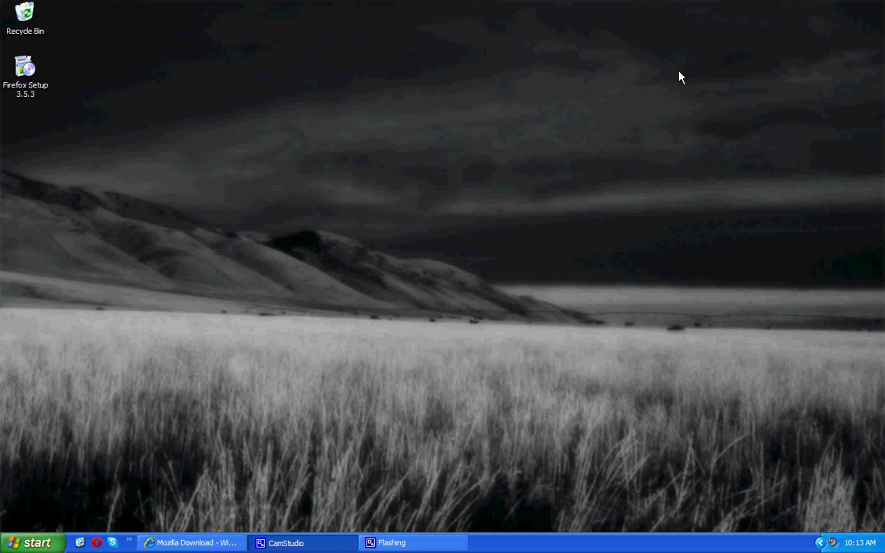
double_click(24, 68)
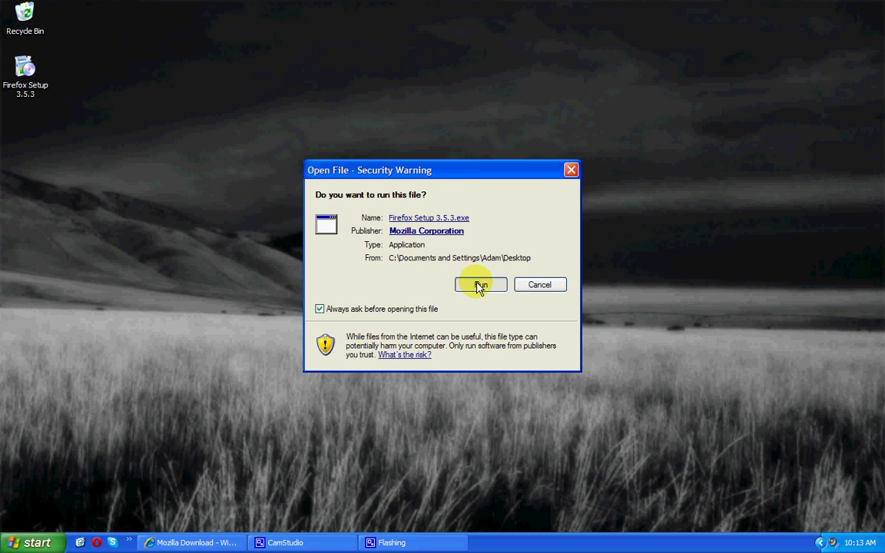
left_click(479, 288)
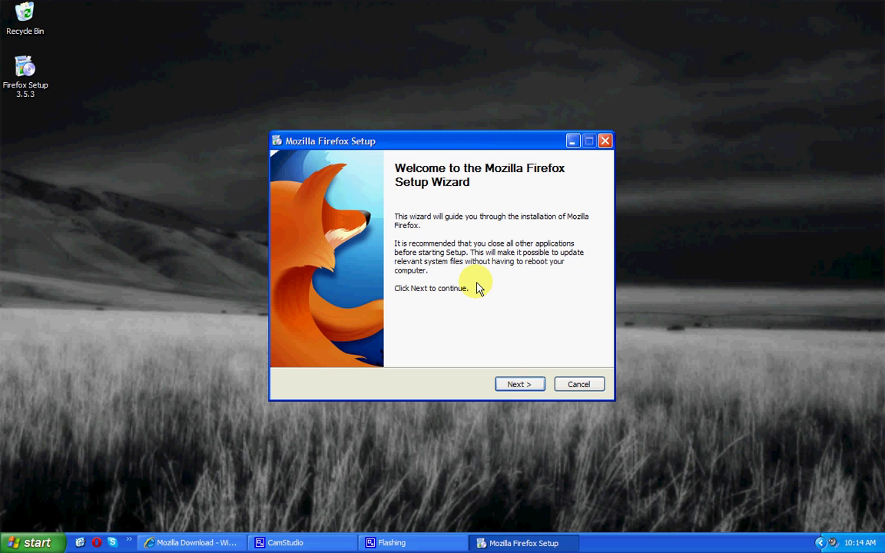
- Install Firefox with the Standard setup type and launch it when setup finishes
left_click(522, 384)
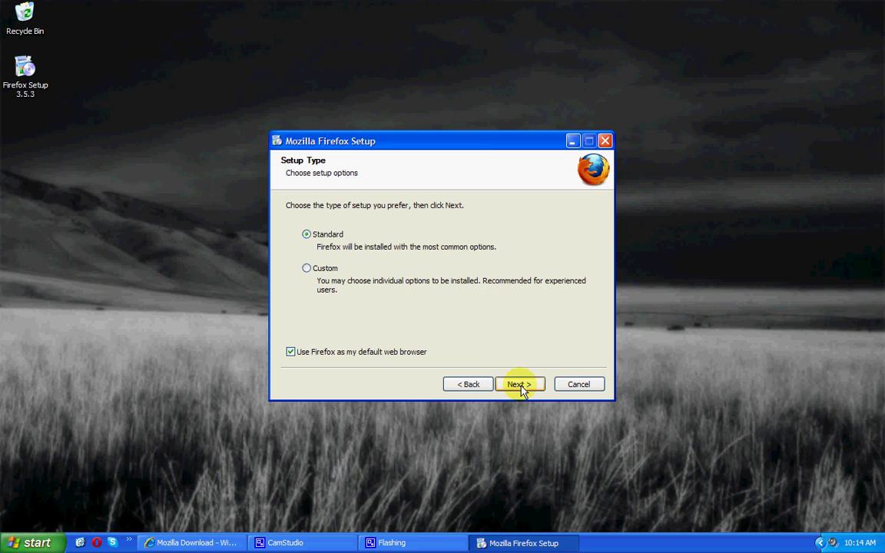
left_click(519, 388)
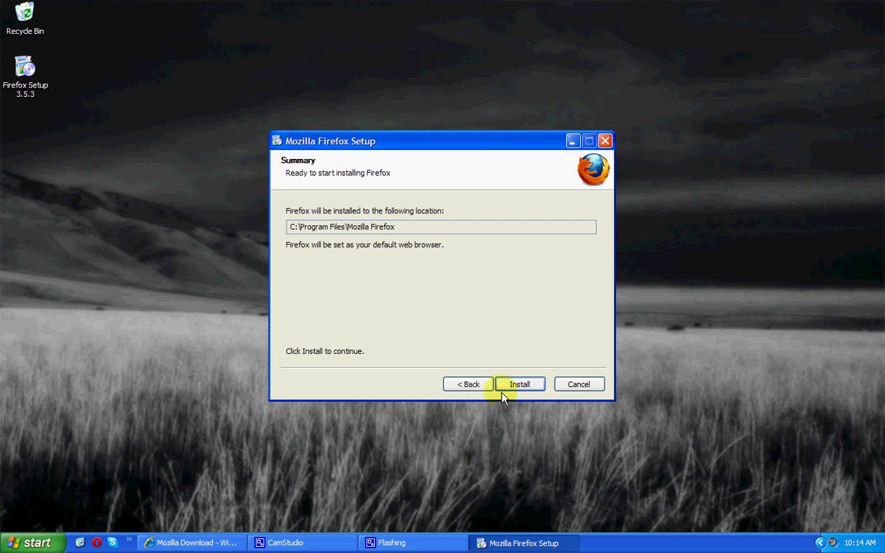
left_click(522, 386)
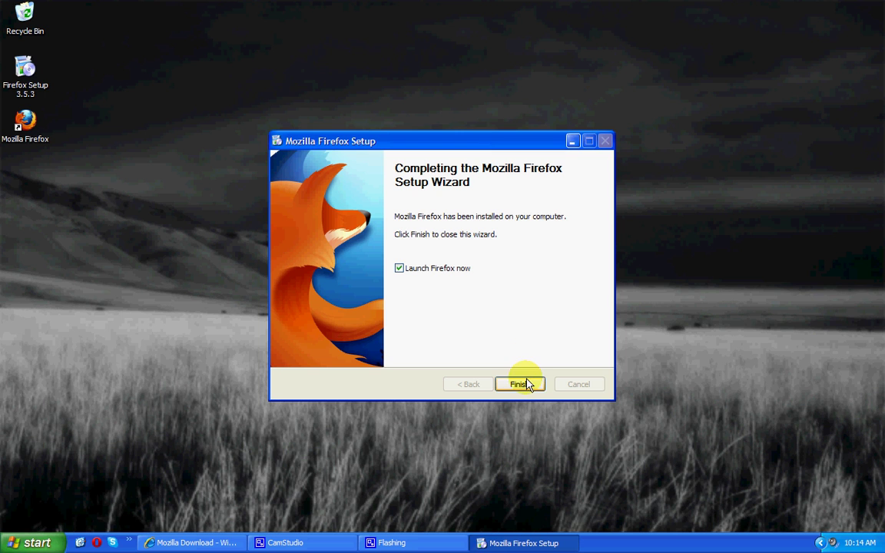
left_click(528, 384)
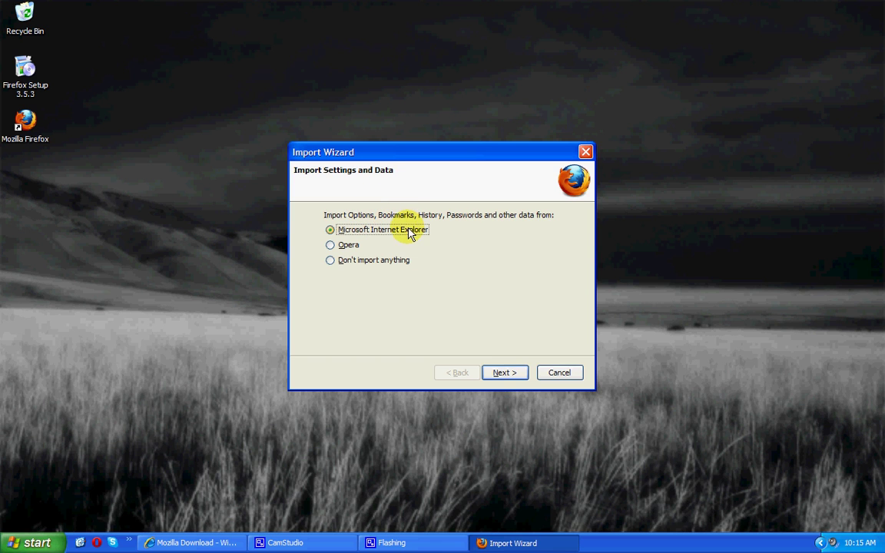
- Choose 'Don't import anything' in Firefox's Import Wizard
left_click(379, 261)
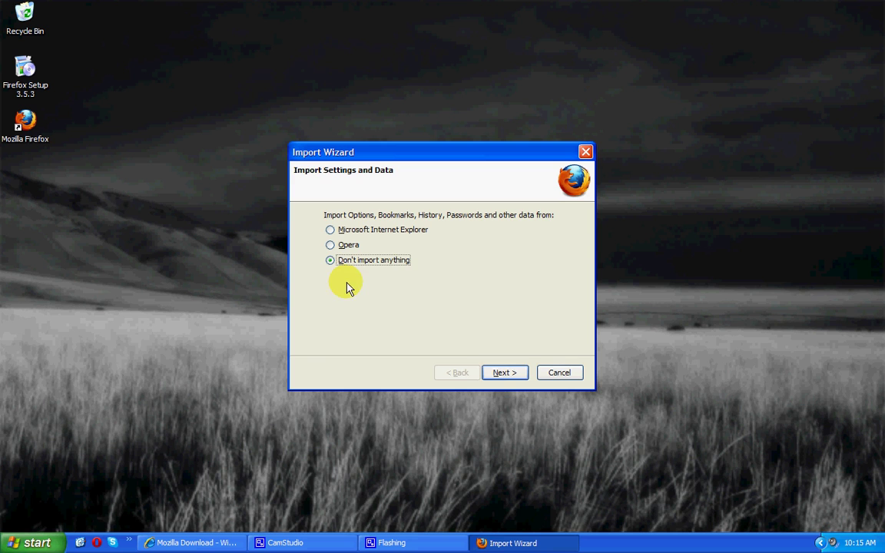
left_click(504, 374)
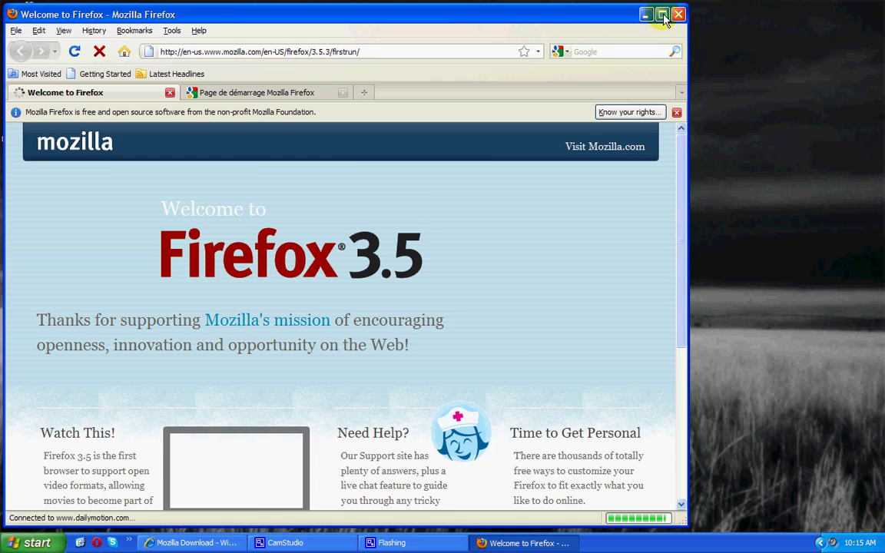
- Maximize Firefox, bookmark 'Welcome to Firefox' on the toolbar, and reopen it in two tabs
left_click(662, 13)
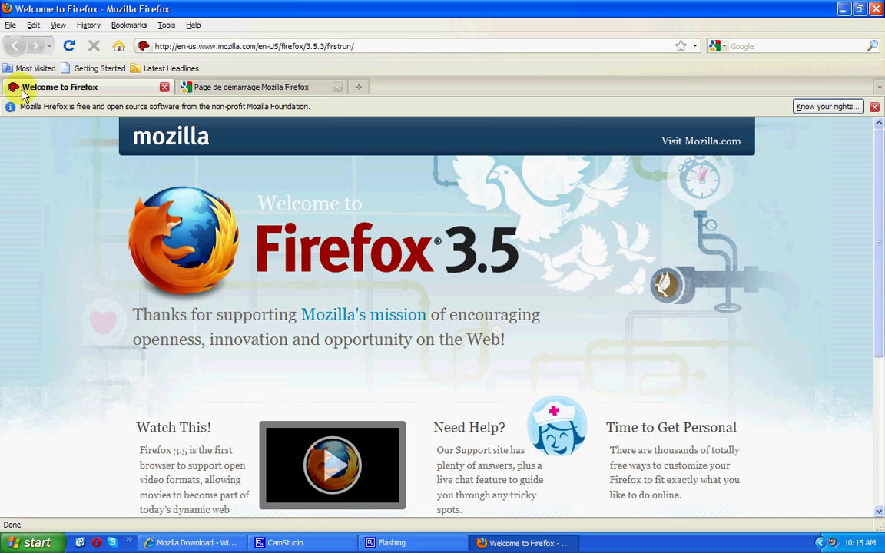
left_click_drag(73, 82, 202, 68)
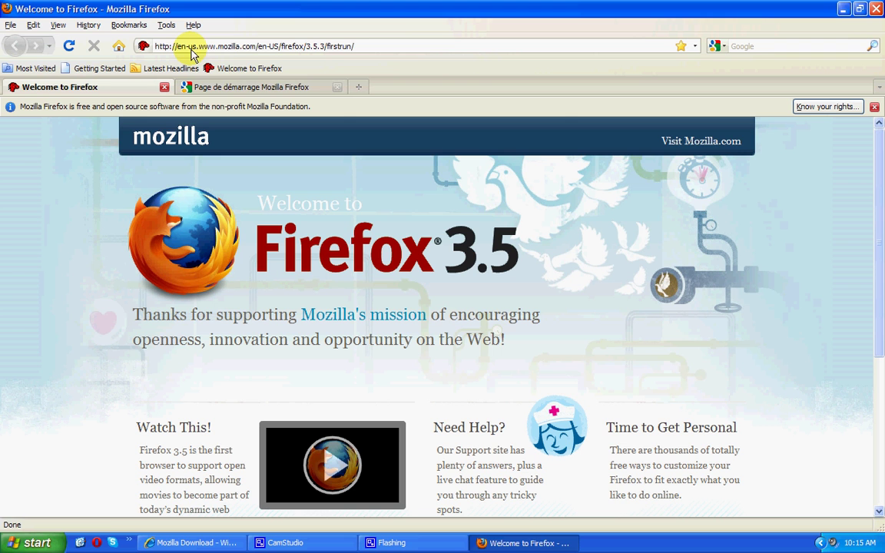
left_click(164, 88)
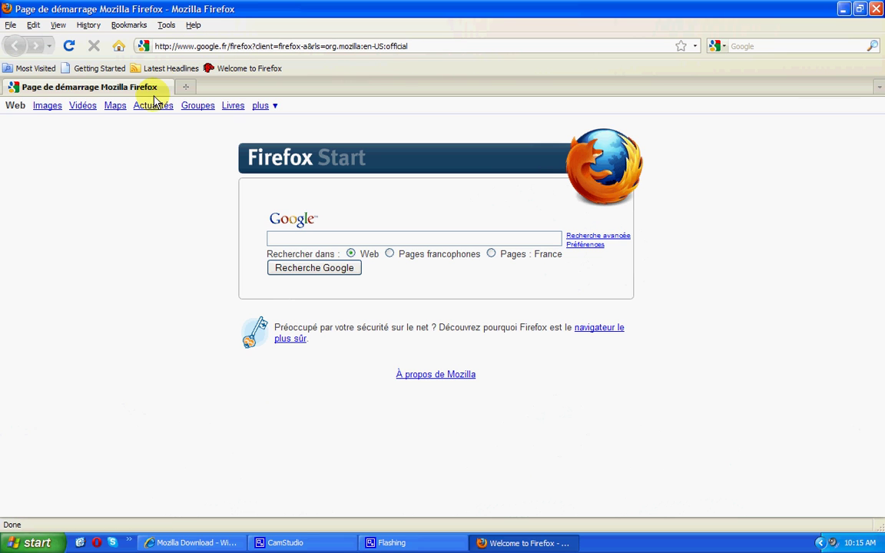
left_click(236, 71)
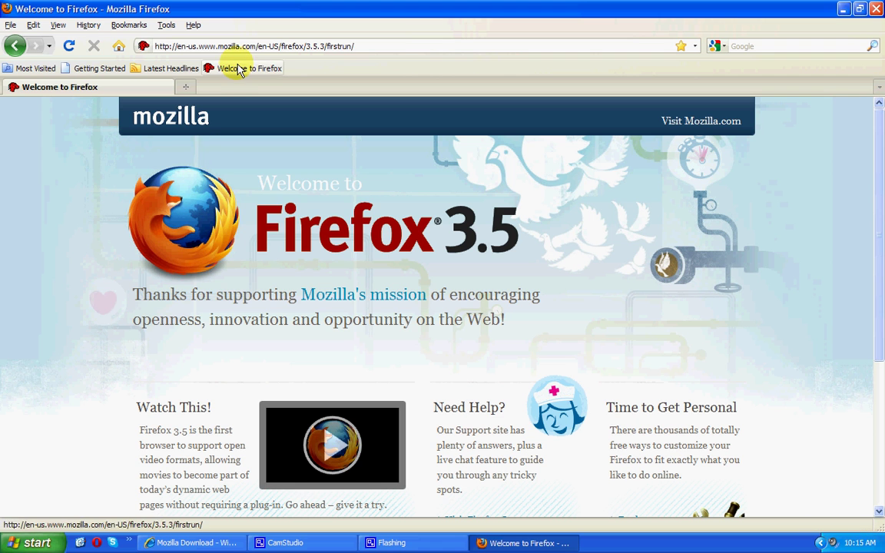
right_click(240, 69)
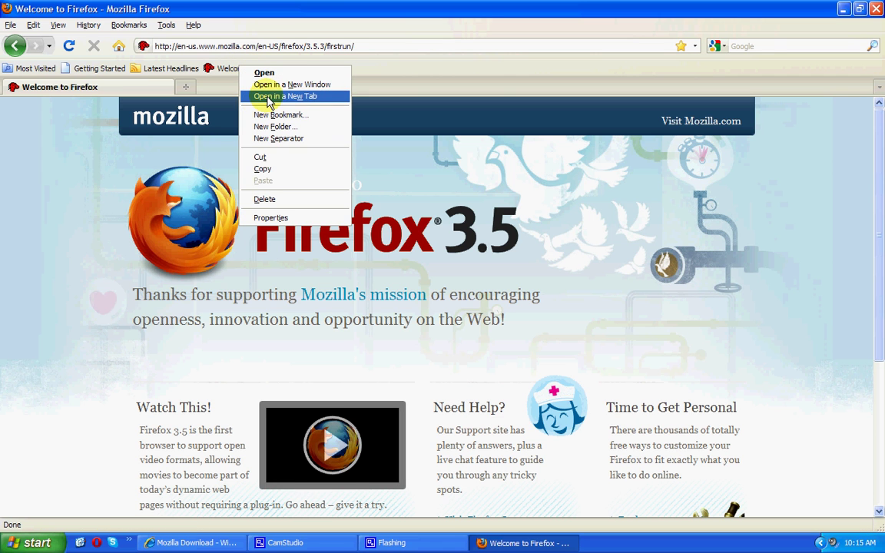
left_click(269, 97)
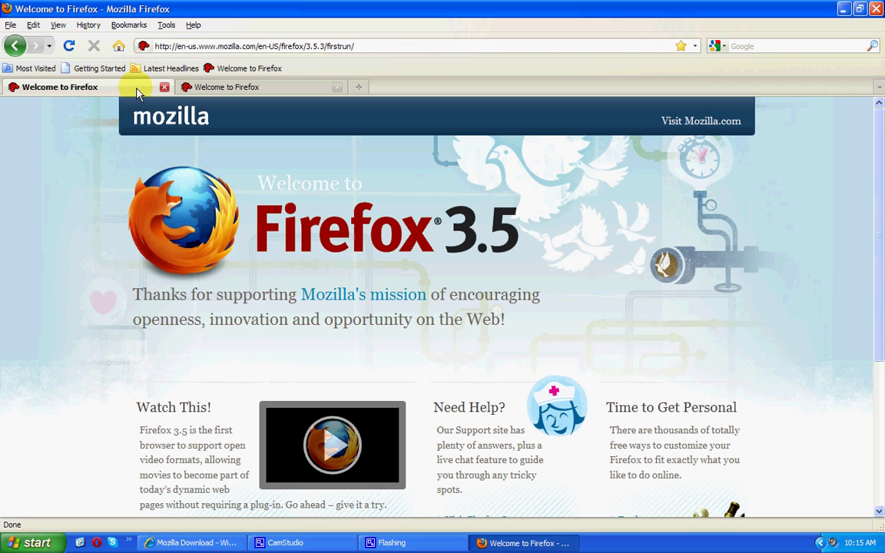
- Open the Add-ons manager and look through its Extensions, Themes, Plugins and Get Add-ons panes
left_click(167, 27)
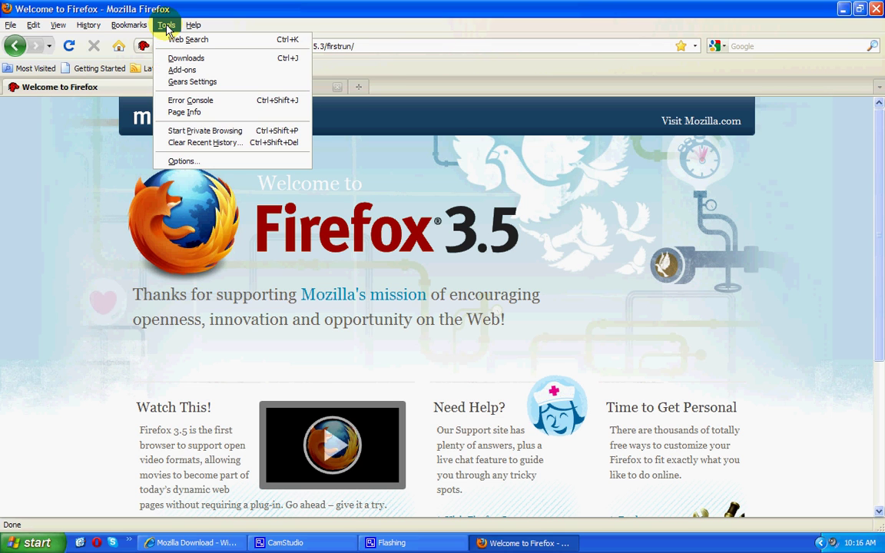
left_click(175, 70)
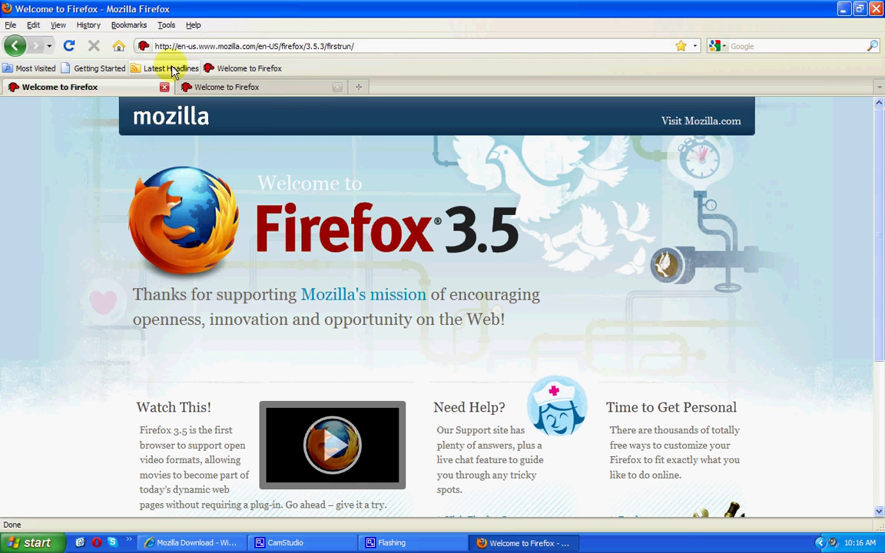
left_click(93, 44)
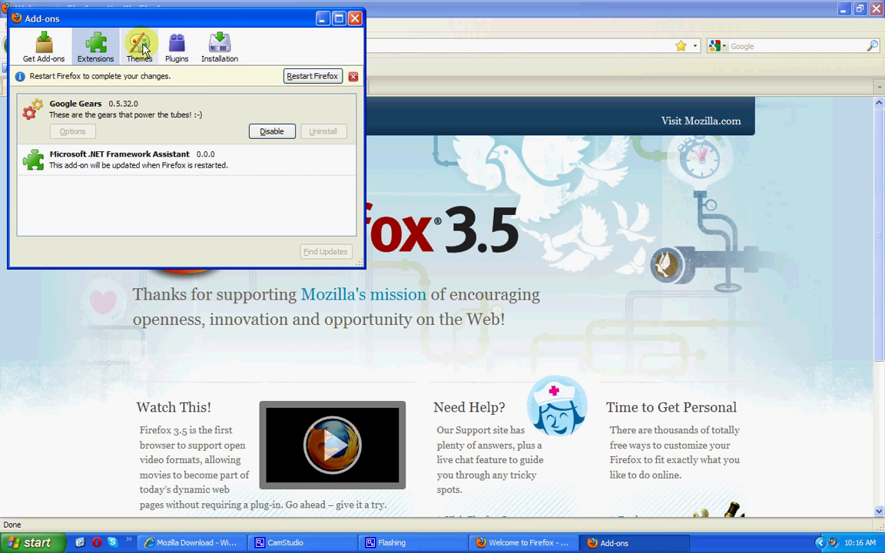
left_click(139, 45)
left_click(178, 48)
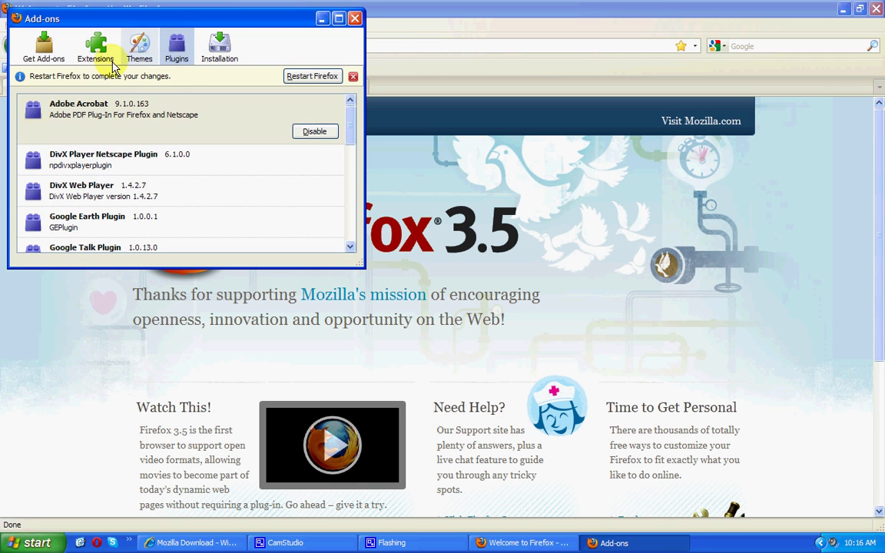
left_click(42, 45)
- Search the Mozilla add-ons site for 'Adblock Plus'
left_click(311, 103)
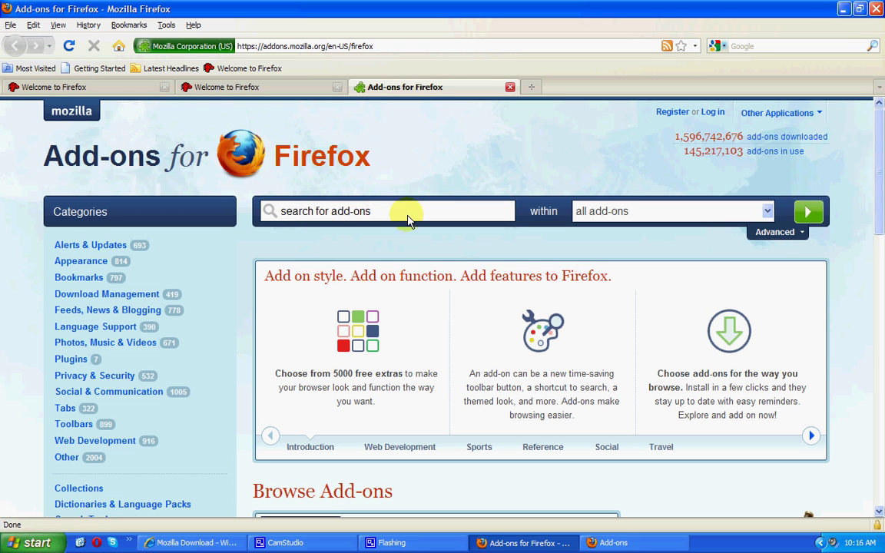
left_click(285, 213)
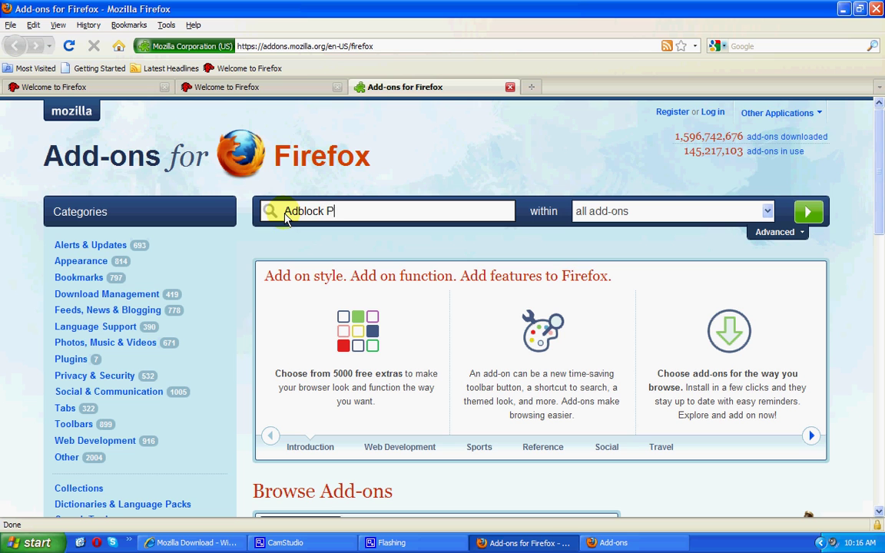
key("Return")
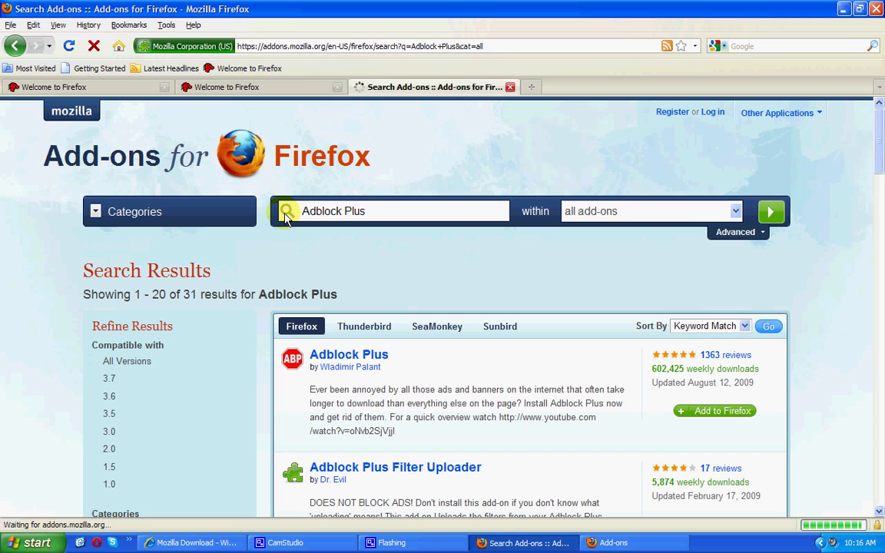
- Install Adblock Plus 1.1.1, postpone the Firefox restart, and close the Add-ons window
left_click(721, 418)
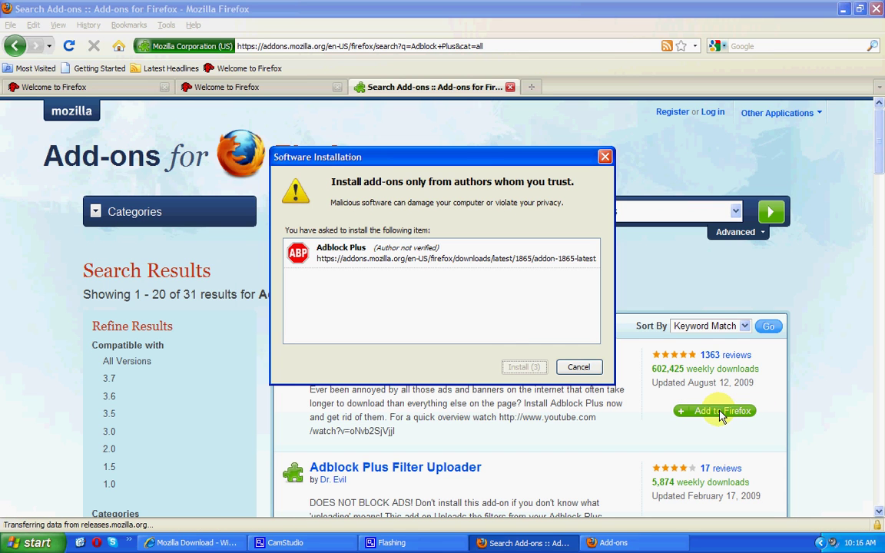
left_click(517, 369)
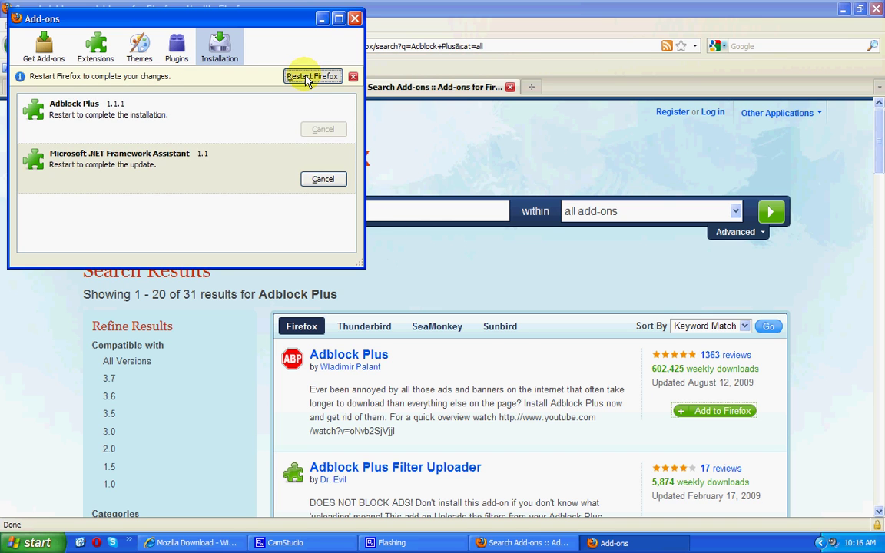
left_click(307, 79)
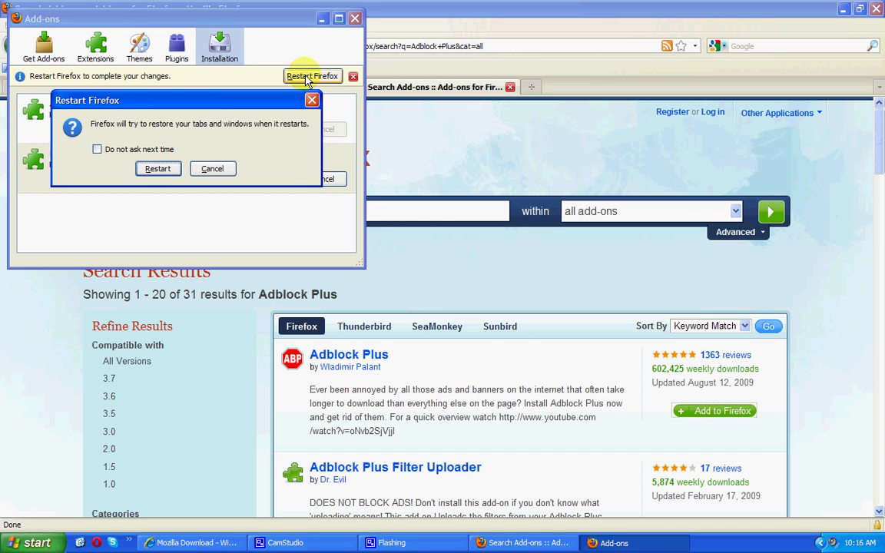
left_click(224, 168)
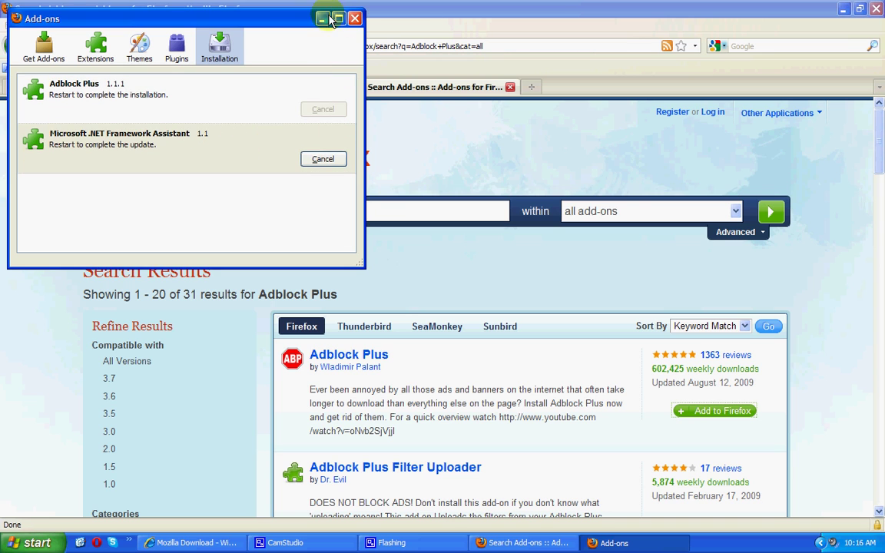
left_click(355, 19)
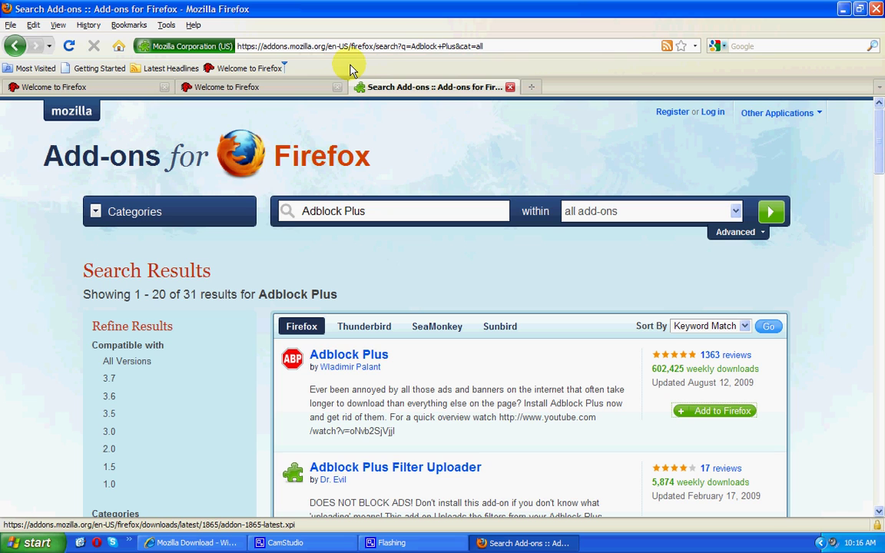
- Bookmark the Adblock Plus results page, then quit Firefox without saving tabs or future prompts
left_click_drag(350, 69, 345, 69)
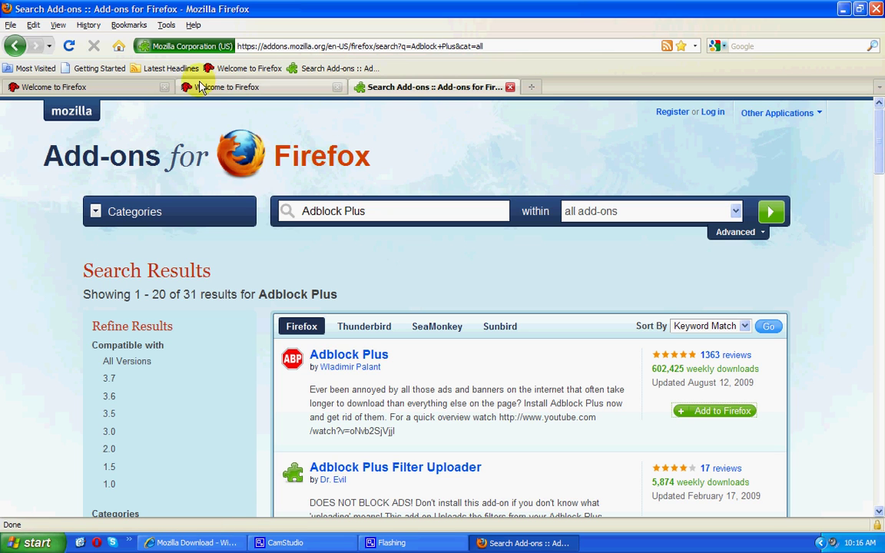
left_click(876, 12)
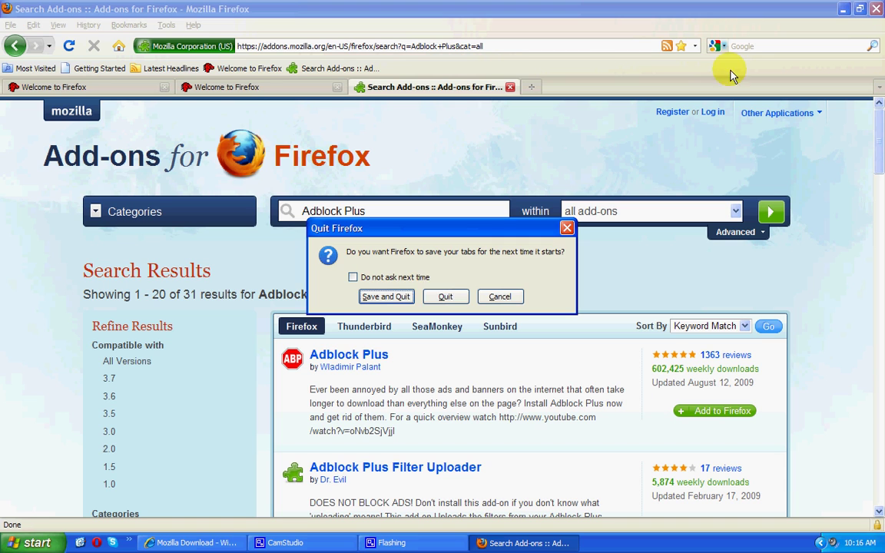
left_click(353, 277)
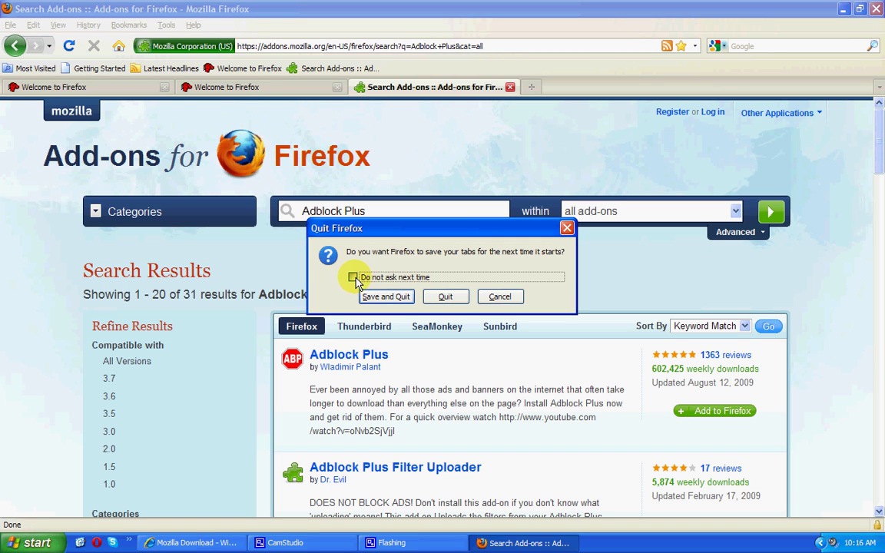
left_click(445, 297)
- Relaunch Mozilla Firefox from the Quick Launch overflow menu
left_click(129, 542)
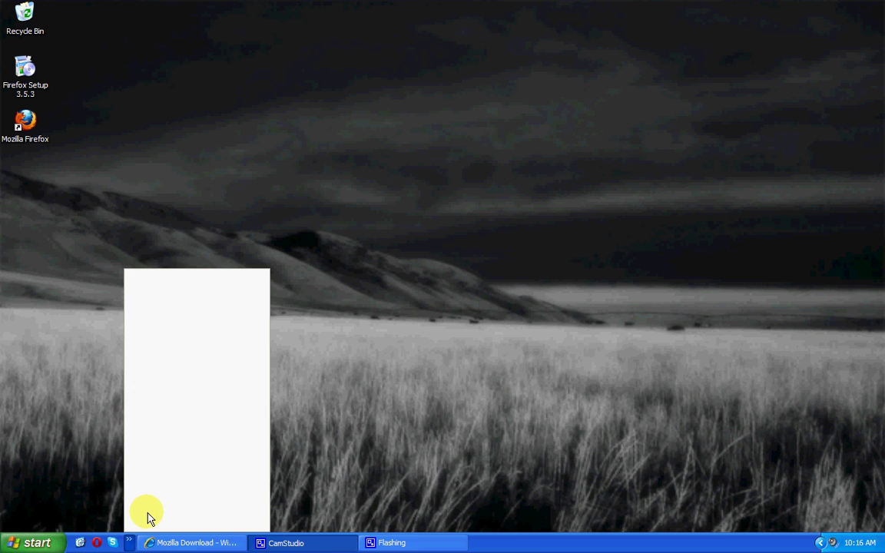
left_click(151, 522)
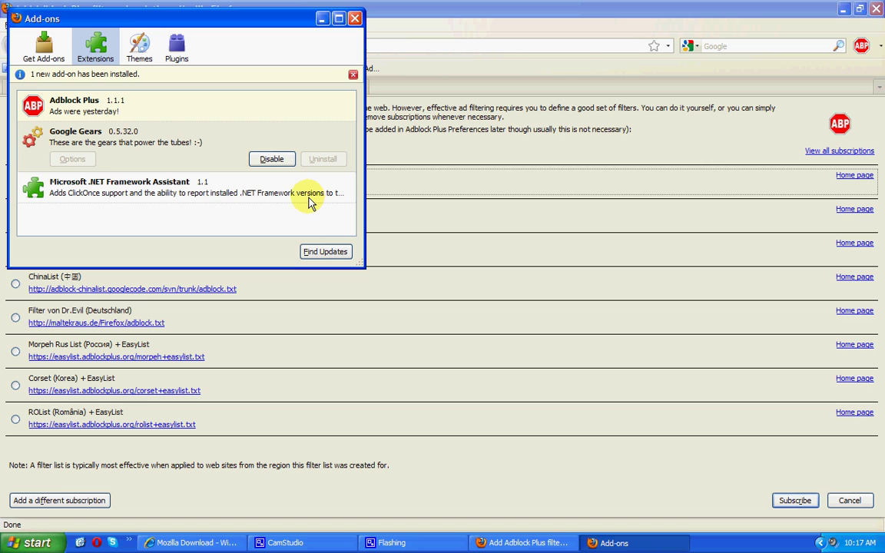
- Close the Add-ons window and subscribe Adblock Plus to the EasyList (USA) filter list
left_click(354, 17)
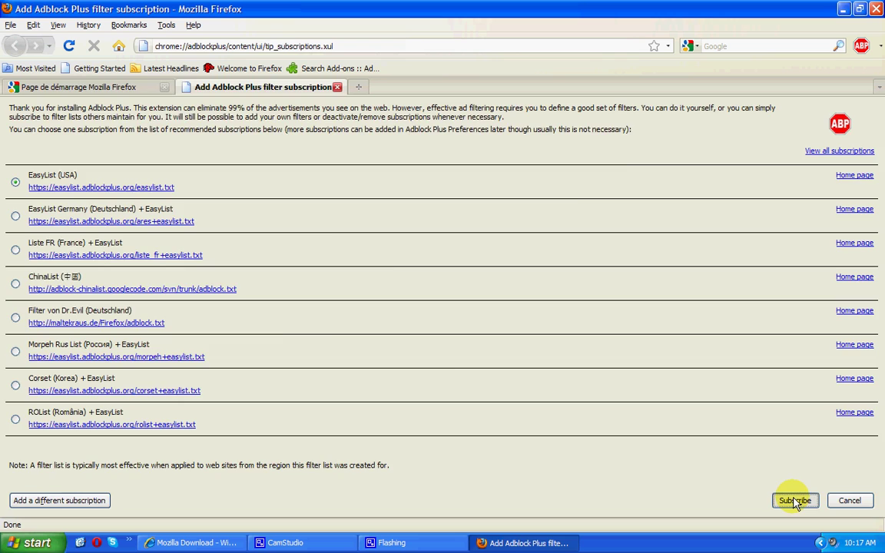
left_click(794, 500)
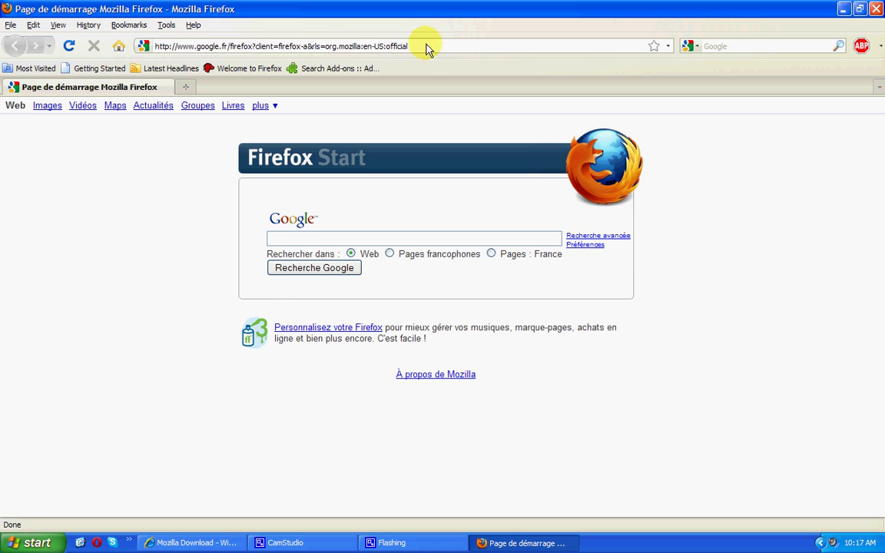
- Replace the address with 'msnb', load the msnbc.com front page and scroll down it
left_click_drag(421, 46, 89, 50)
type("m")
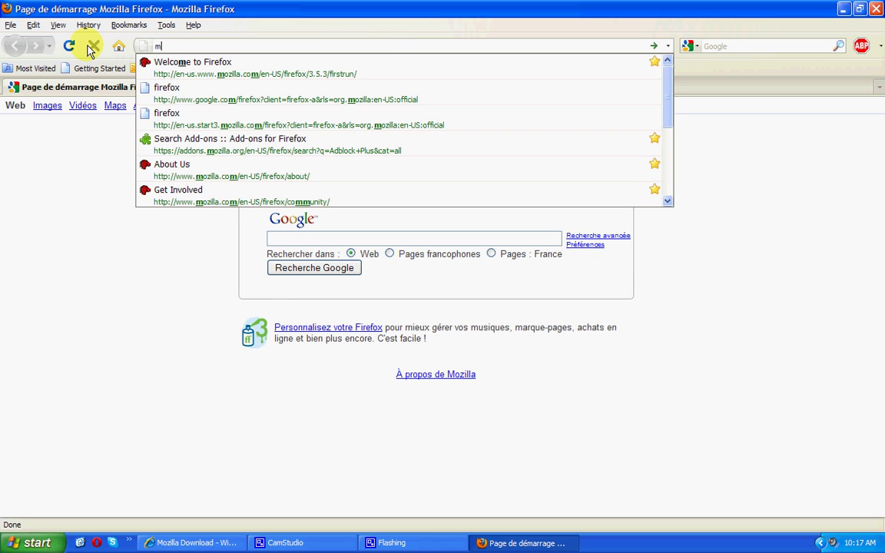
type("snbc.com")
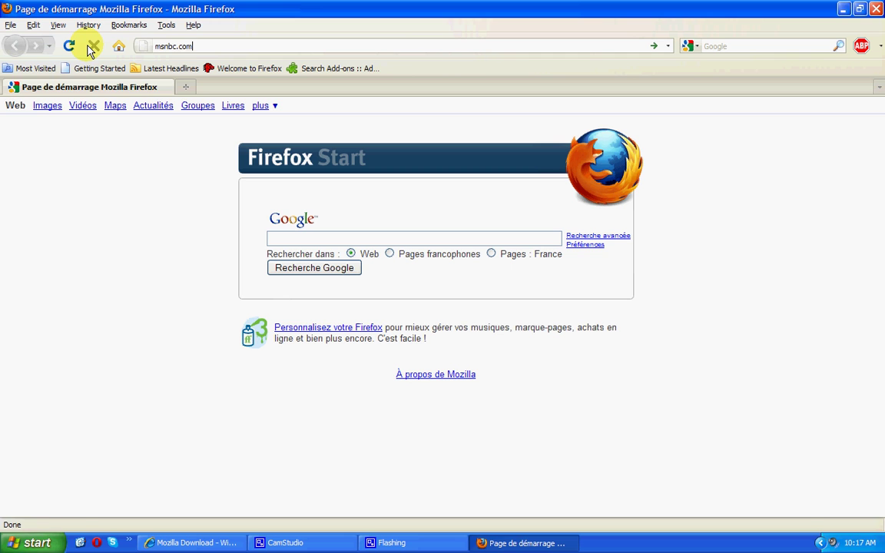
key("Return")
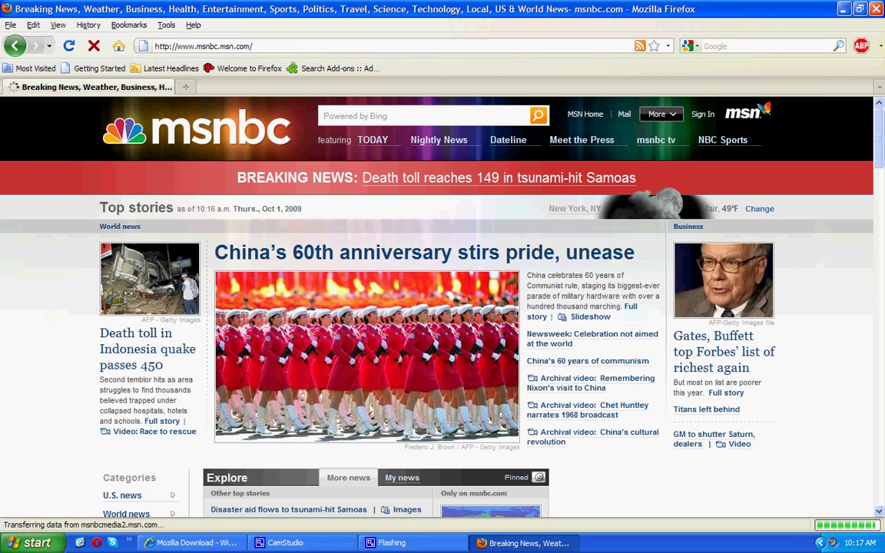
mouse_move(879, 126)
left_mouse_down()
mouse_move(880, 242)
mouse_move(879, 142)
left_mouse_up()
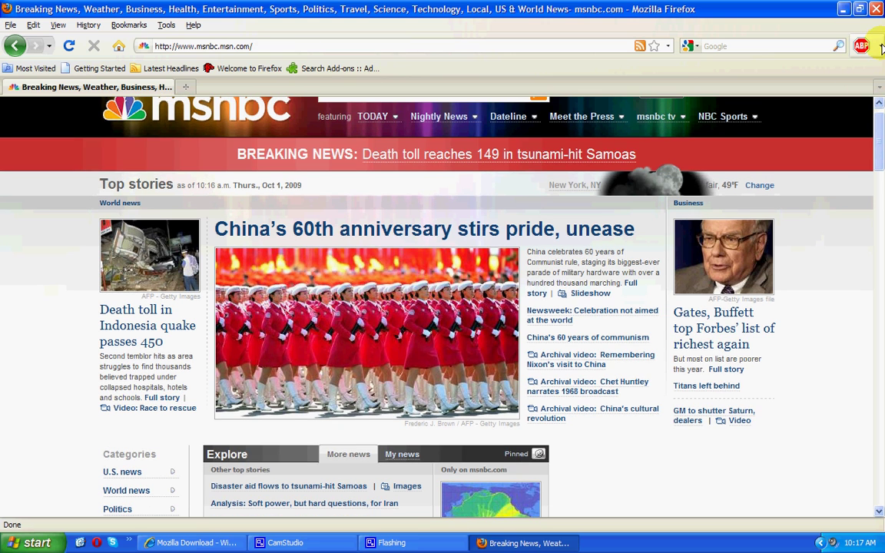
- Disable Adblock Plus, reload msnbc.com, and scroll down to the Dell/Intel banner advert
left_click(860, 48)
left_click(806, 138)
left_click(69, 46)
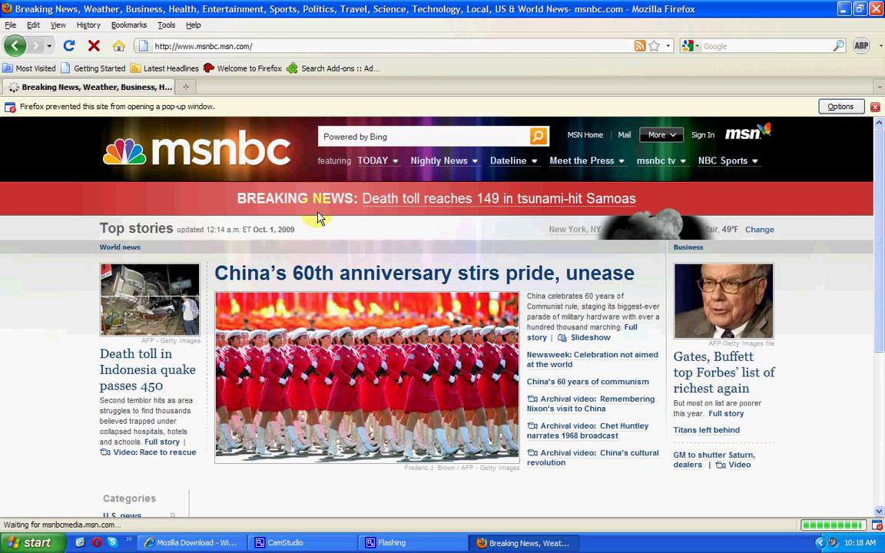
left_click_drag(881, 149, 880, 330)
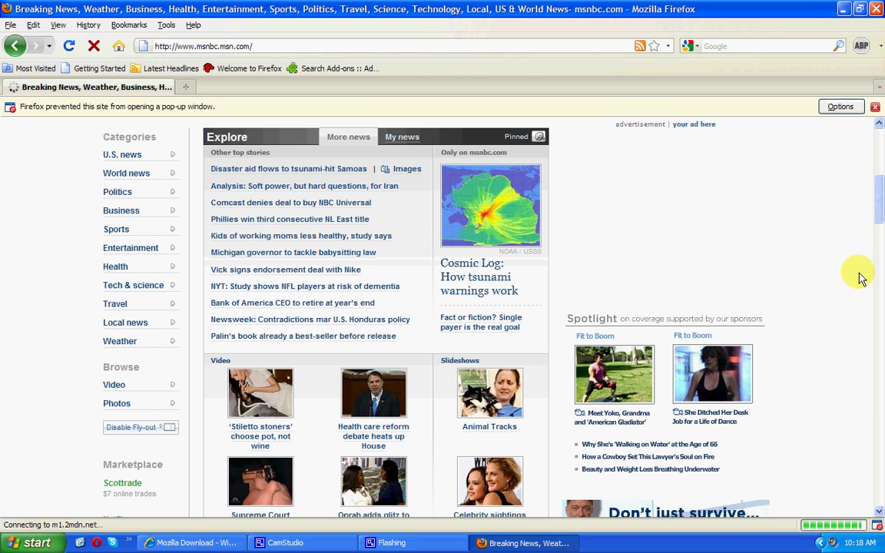
left_click_drag(881, 208, 880, 198)
scroll(879, 198, "down", 3)
scroll(873, 269, "up", 10)
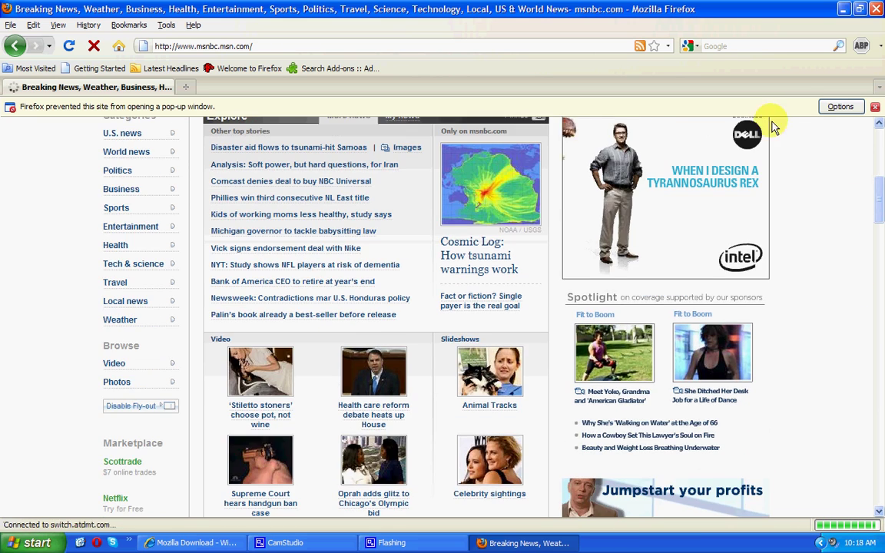
scroll(873, 268, "down", 15)
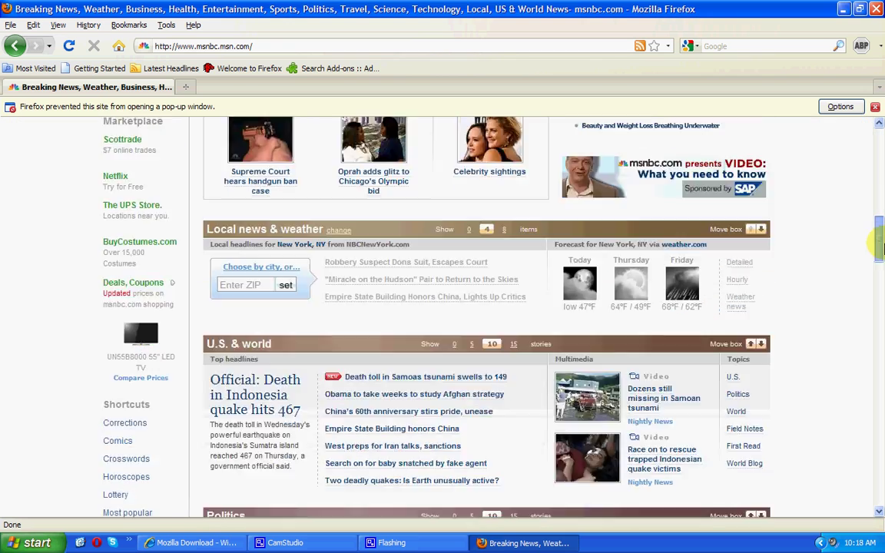
scroll(873, 204, "up", 8)
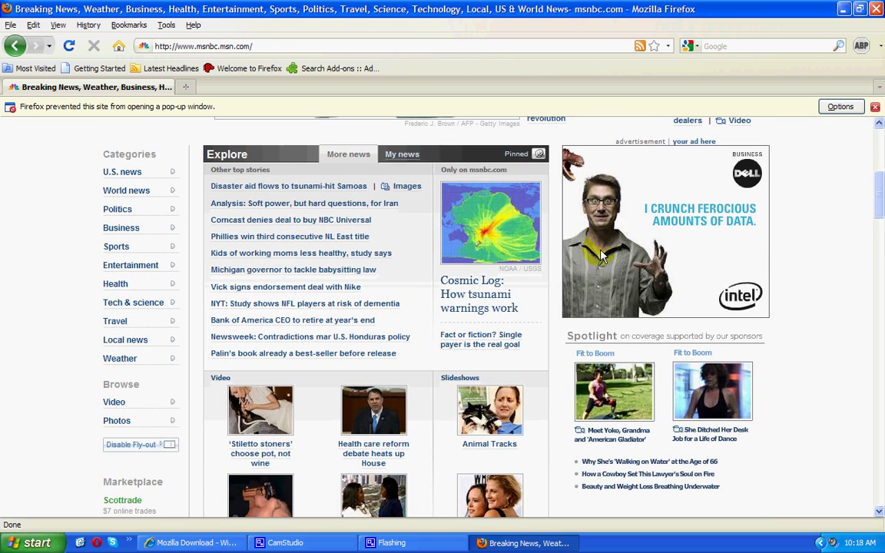
- Re-enable Adblock Plus from its toolbar menu so the Dell/Intel advert disappears
left_click(861, 46)
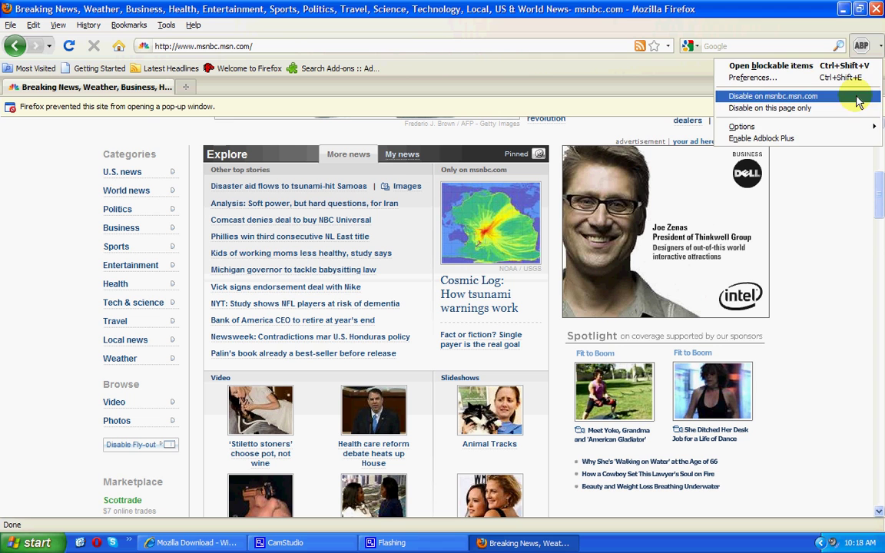
left_click(843, 138)
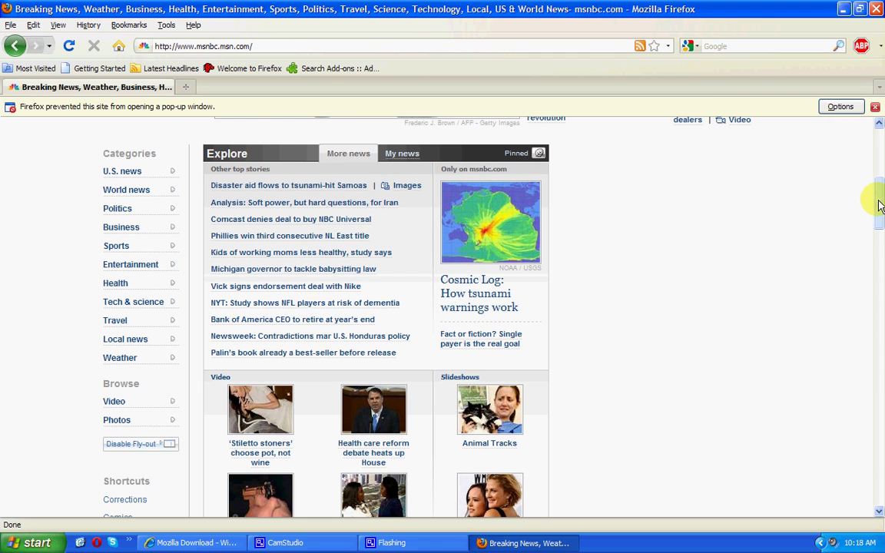
left_click_drag(880, 197, 881, 160)
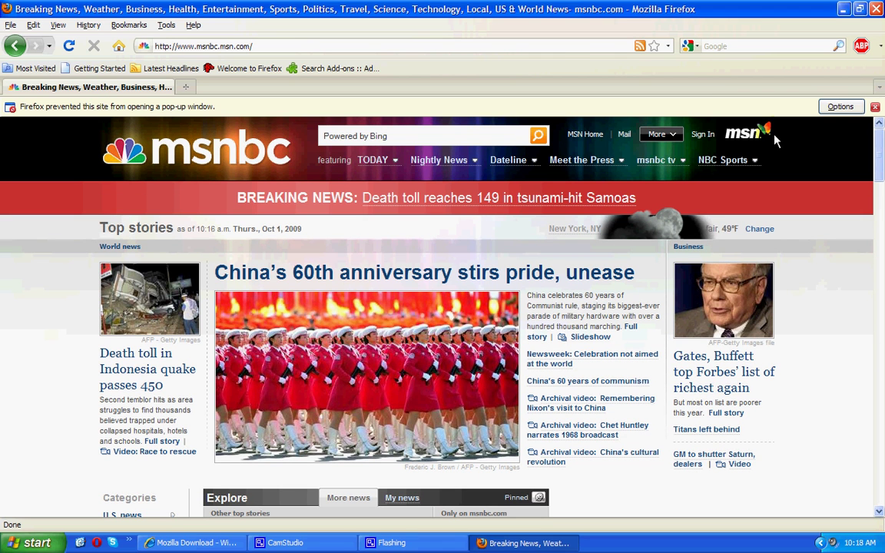